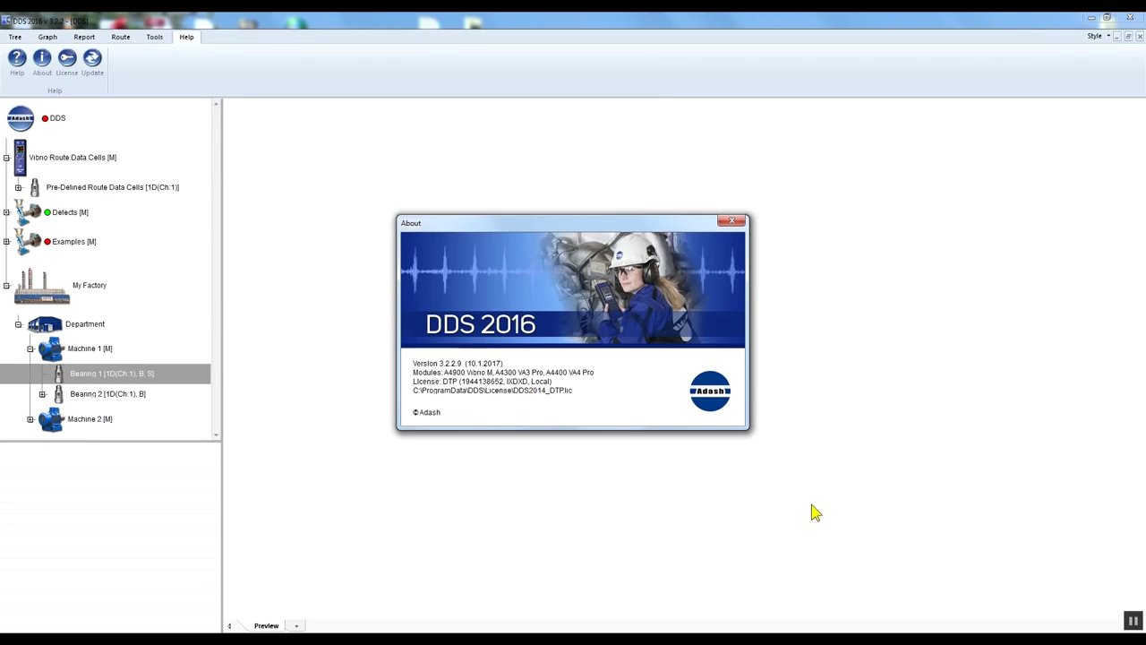
Close the About box, expand Bearing 2 under Machine 2 and Machine, and select My factory.
click(730, 224)
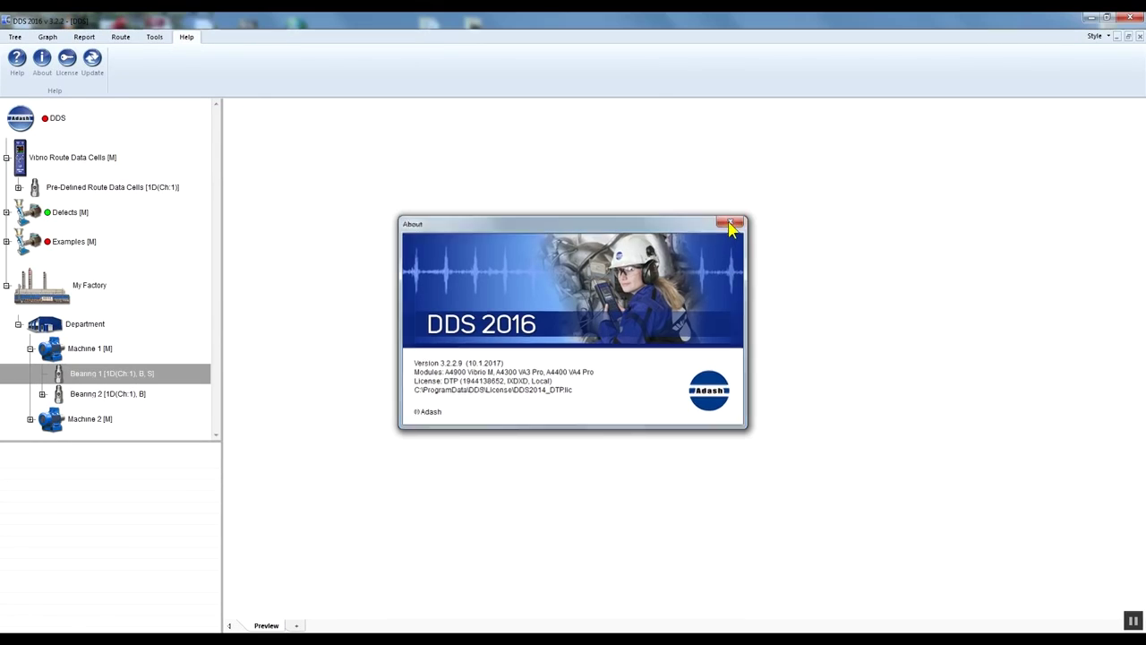
click(15, 38)
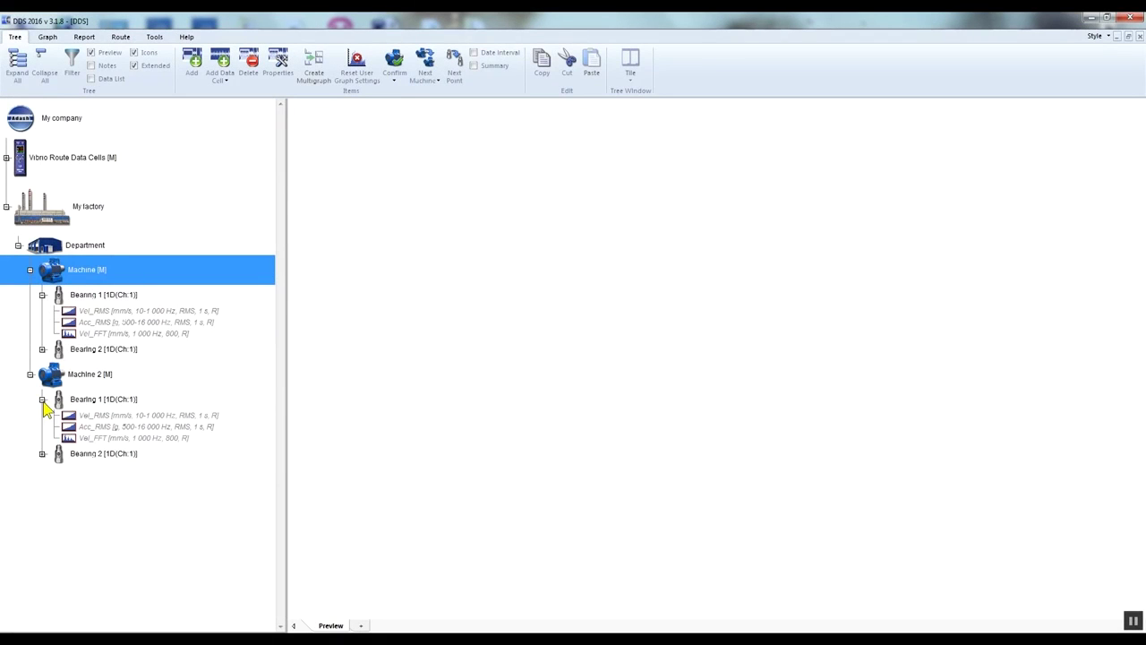
click(42, 454)
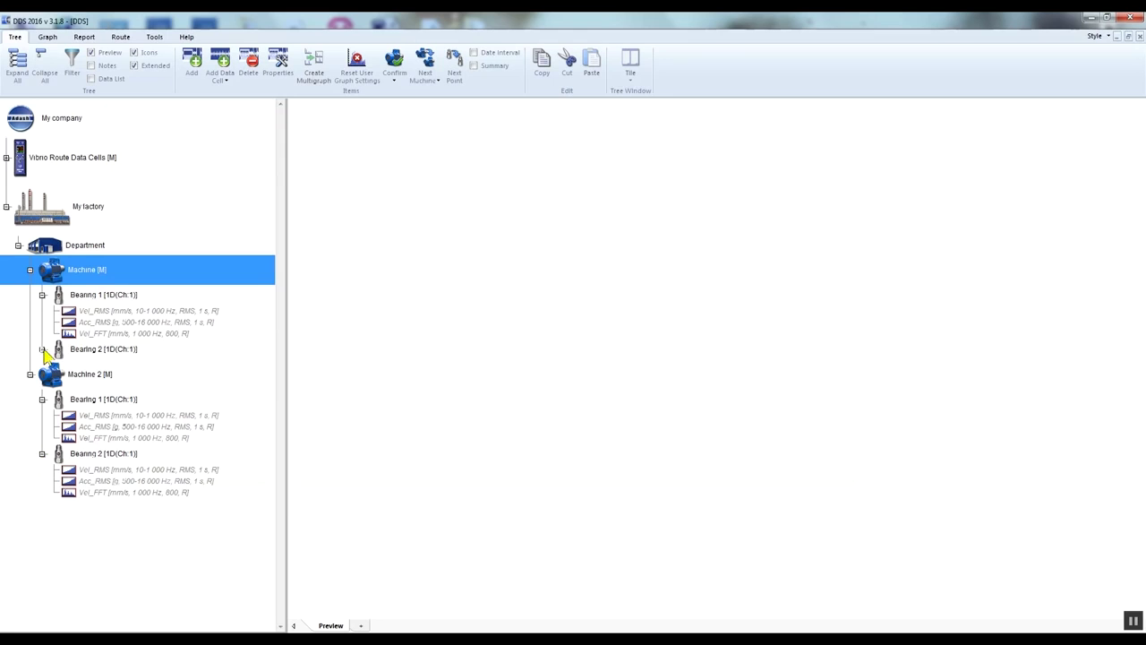
click(42, 350)
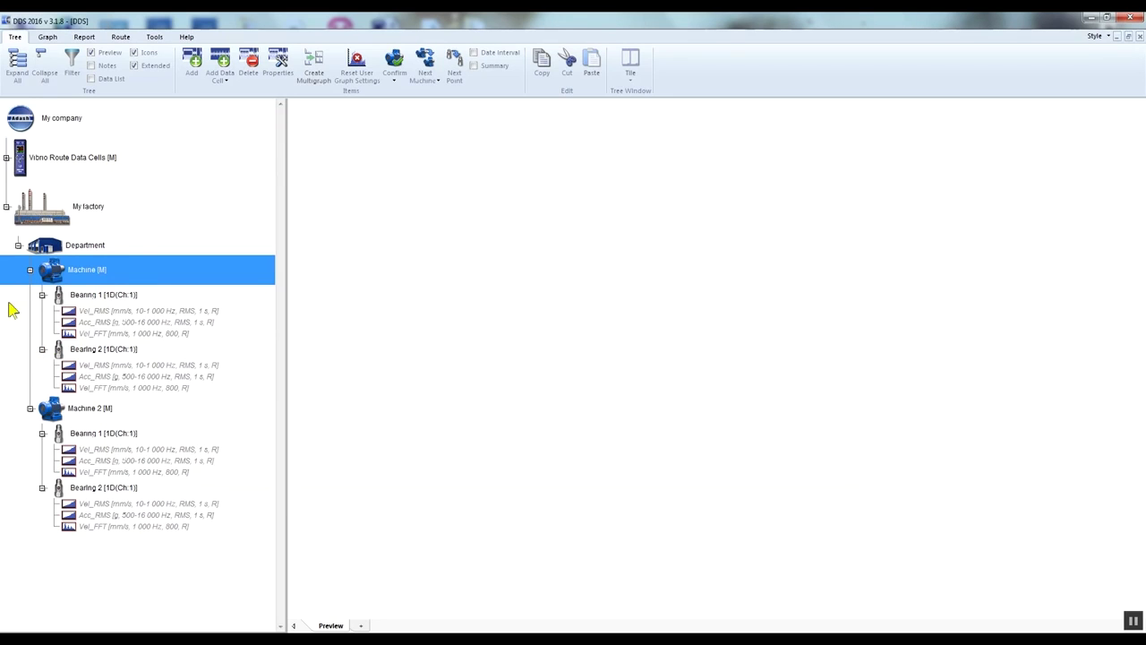
click(19, 217)
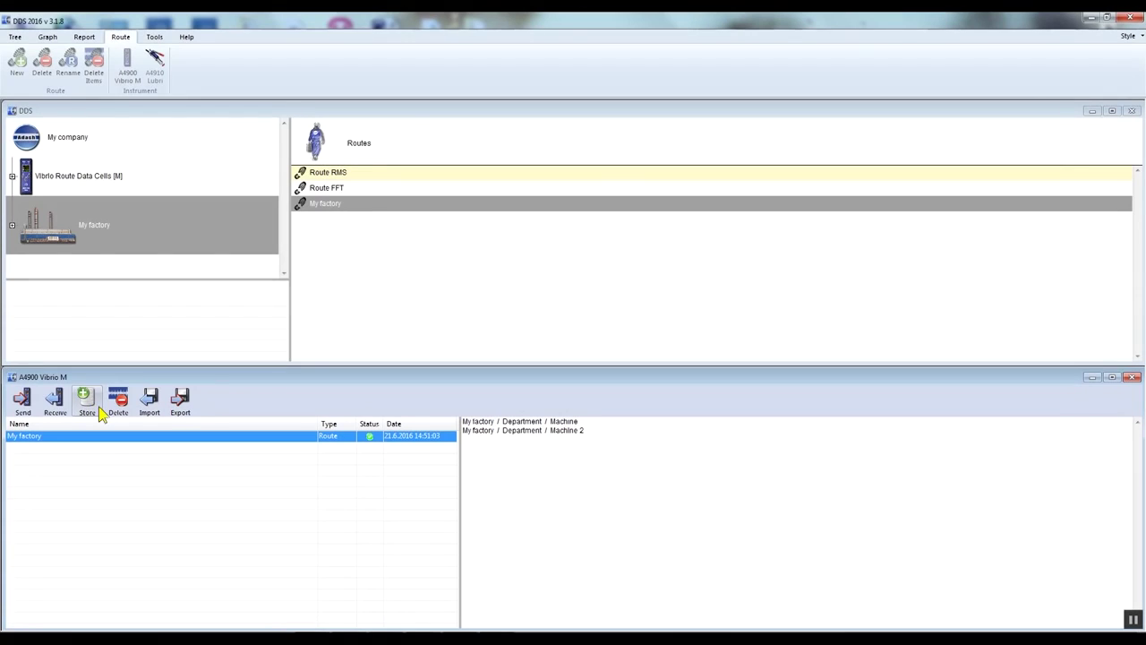
Store the My factory route into the machine tree and acknowledge the Info confirmation.
click(97, 412)
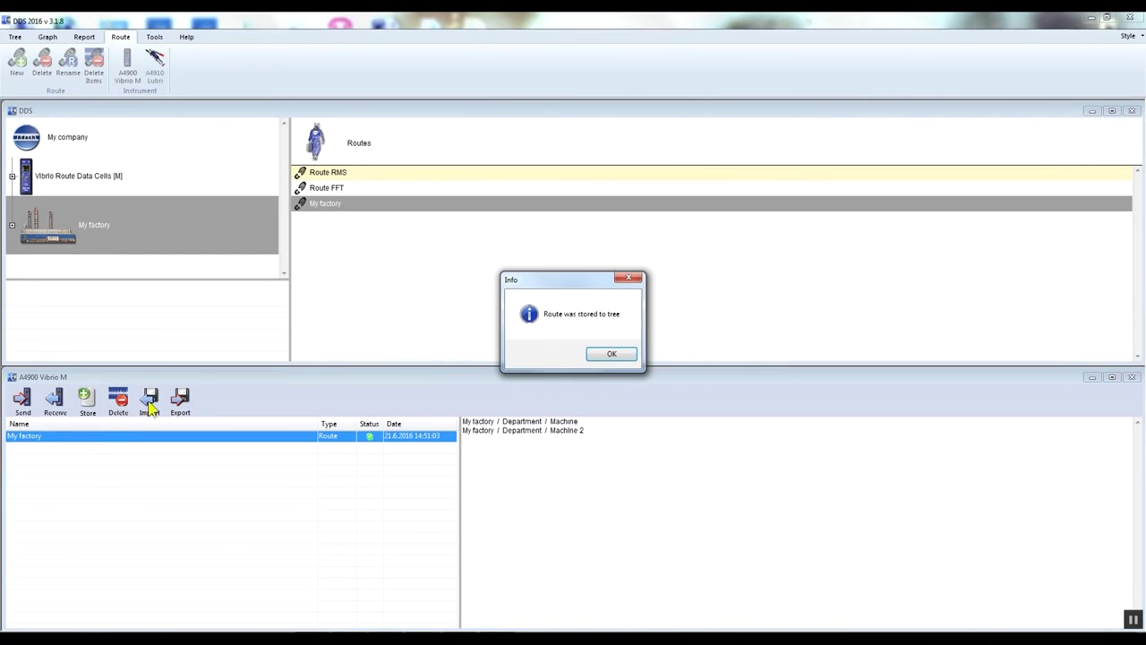
click(613, 355)
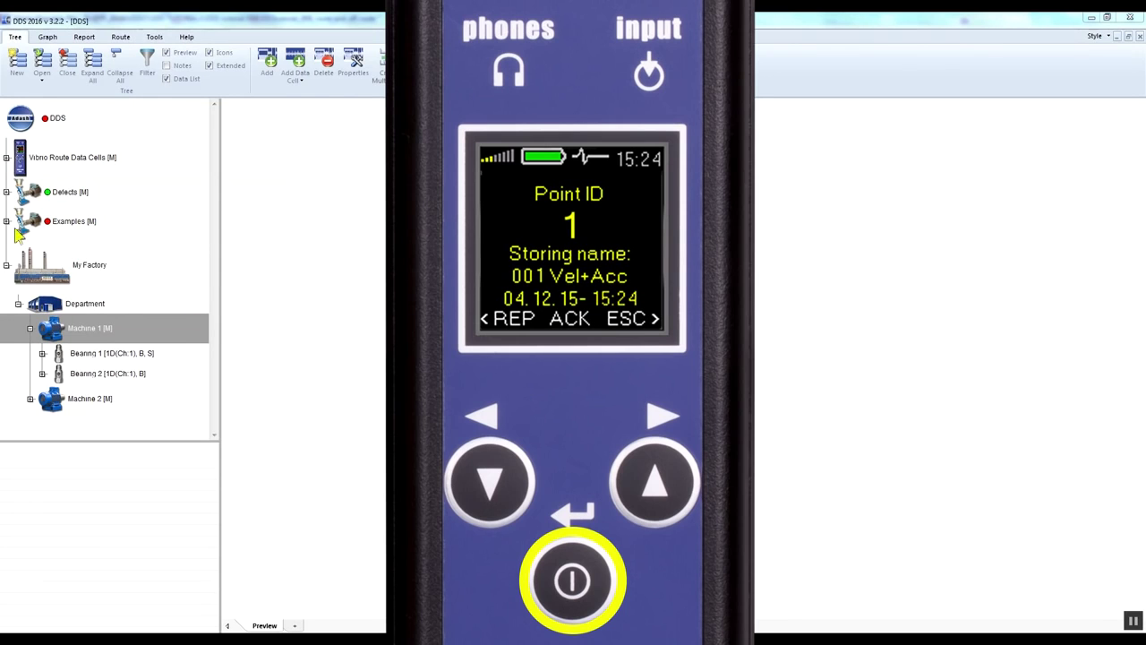
Expand the Vibro Route Data Cells folder in the DDS tree.
double_click(46, 158)
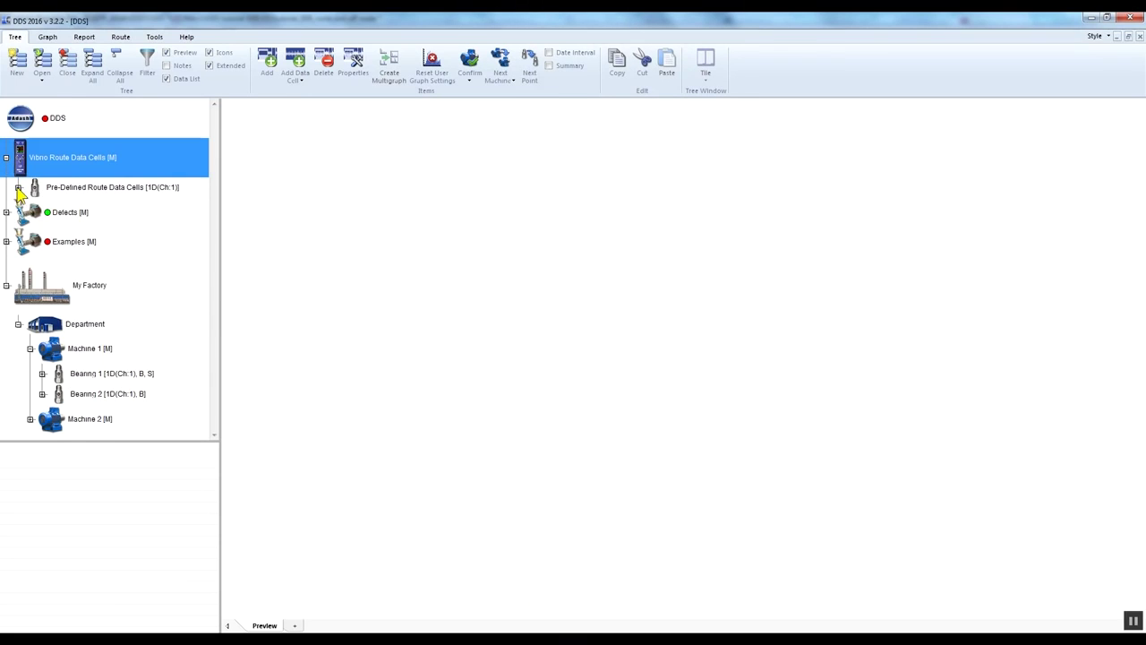
click(18, 188)
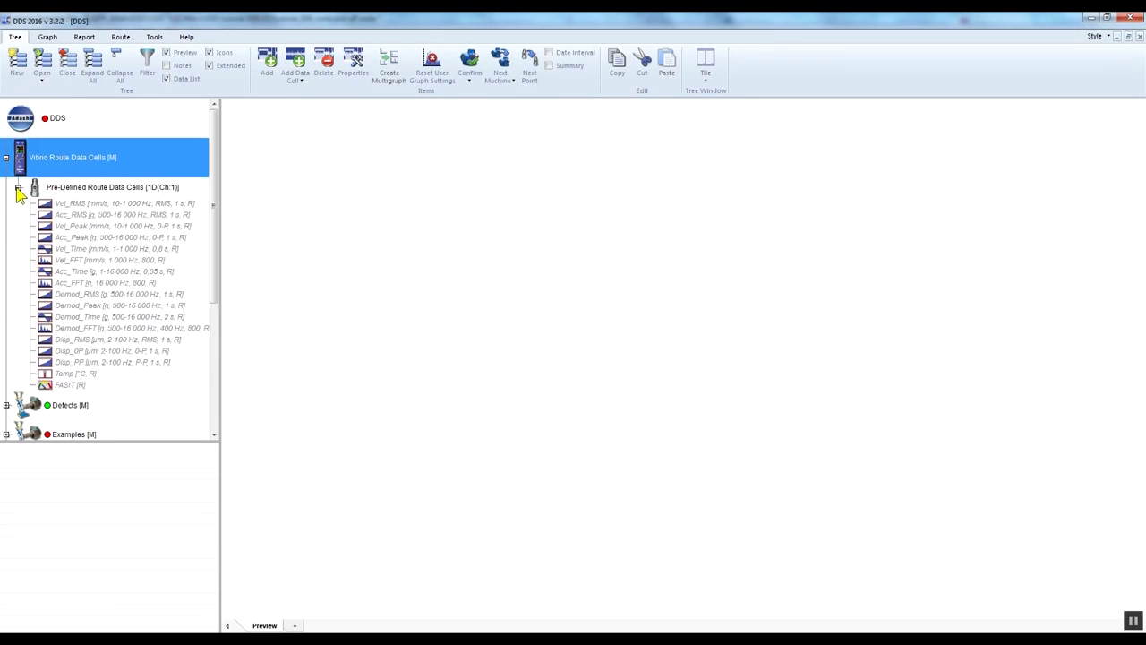
click(117, 208)
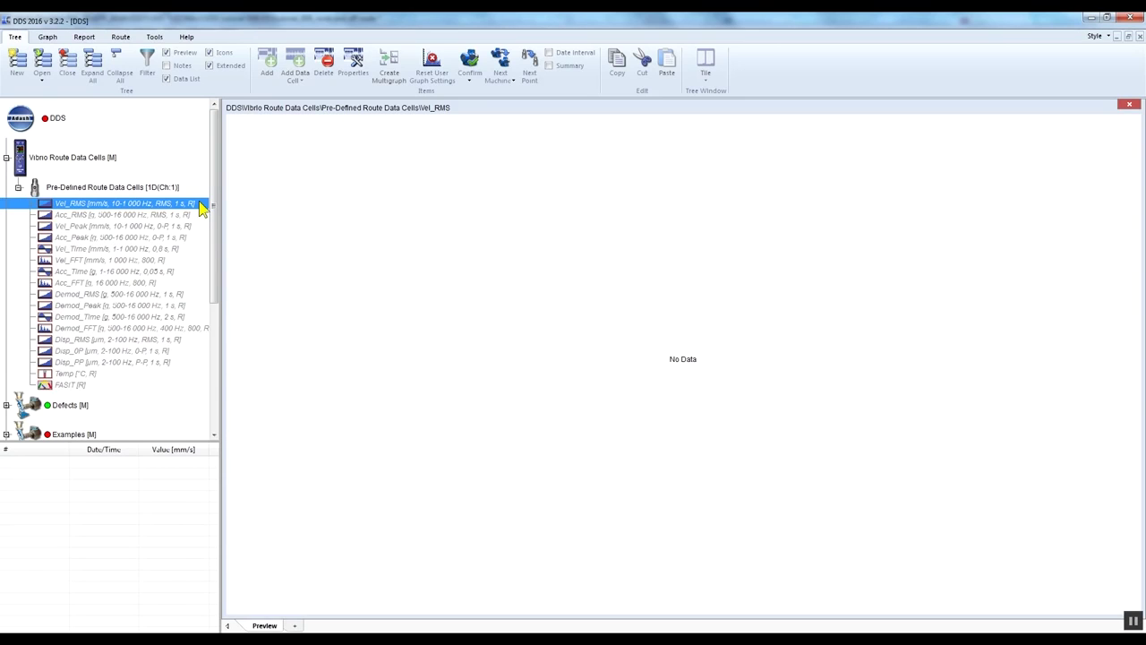
click(195, 230)
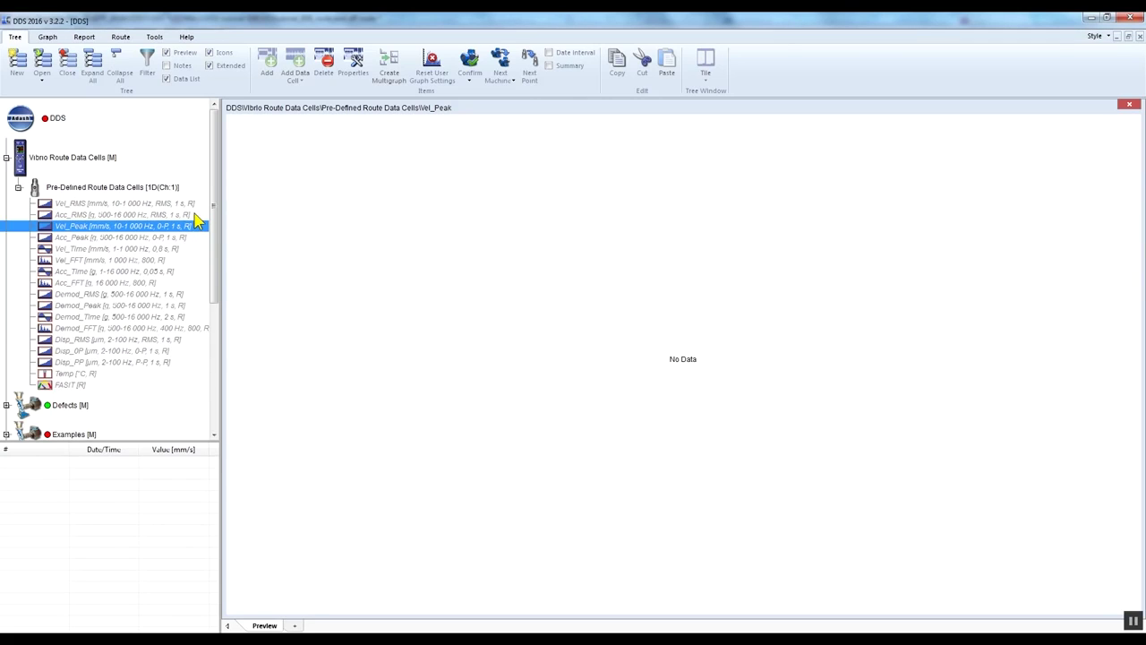
click(195, 215)
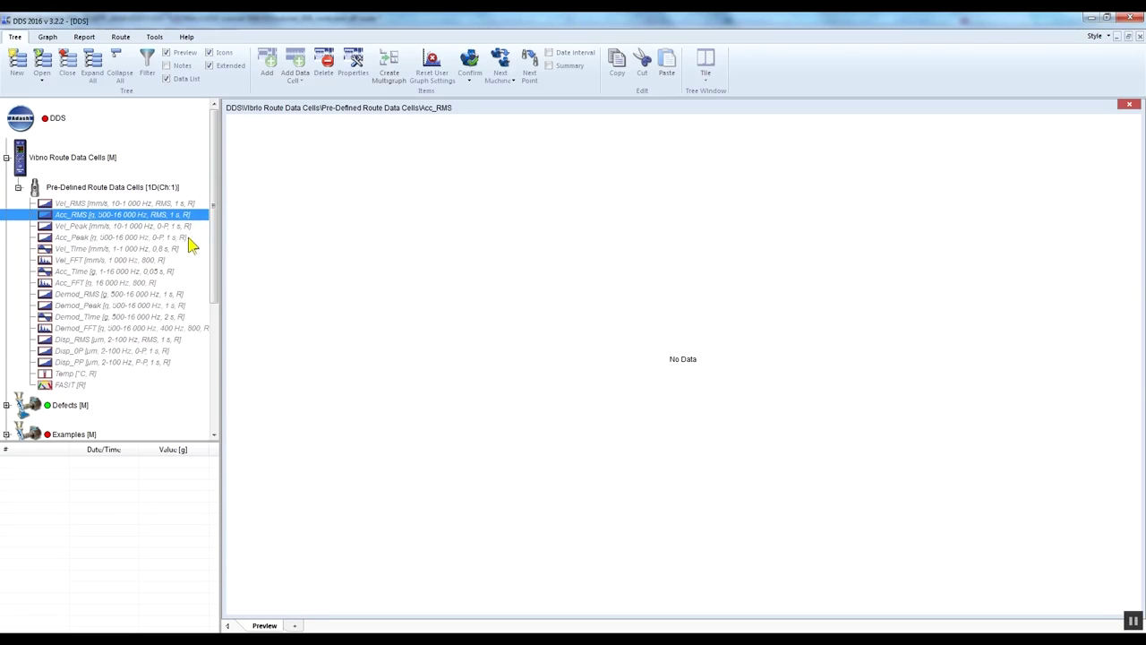
click(194, 239)
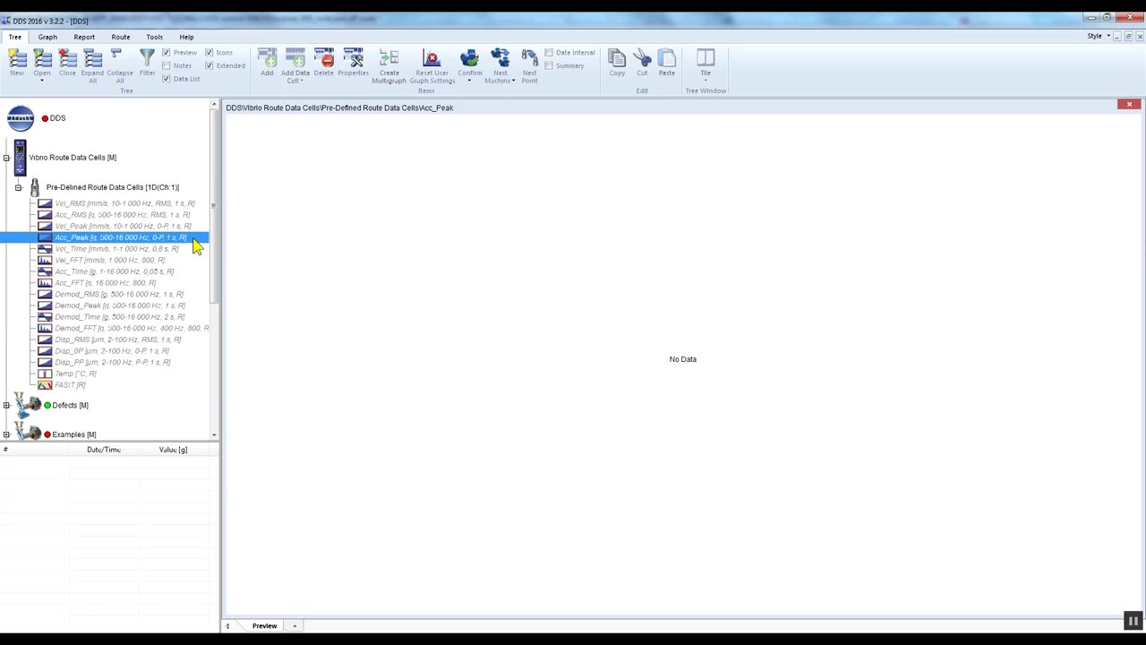
click(18, 187)
Collapse Vibro Route Data Cells and open the A4900 Vibrio M window from the Route ribbon.
click(7, 160)
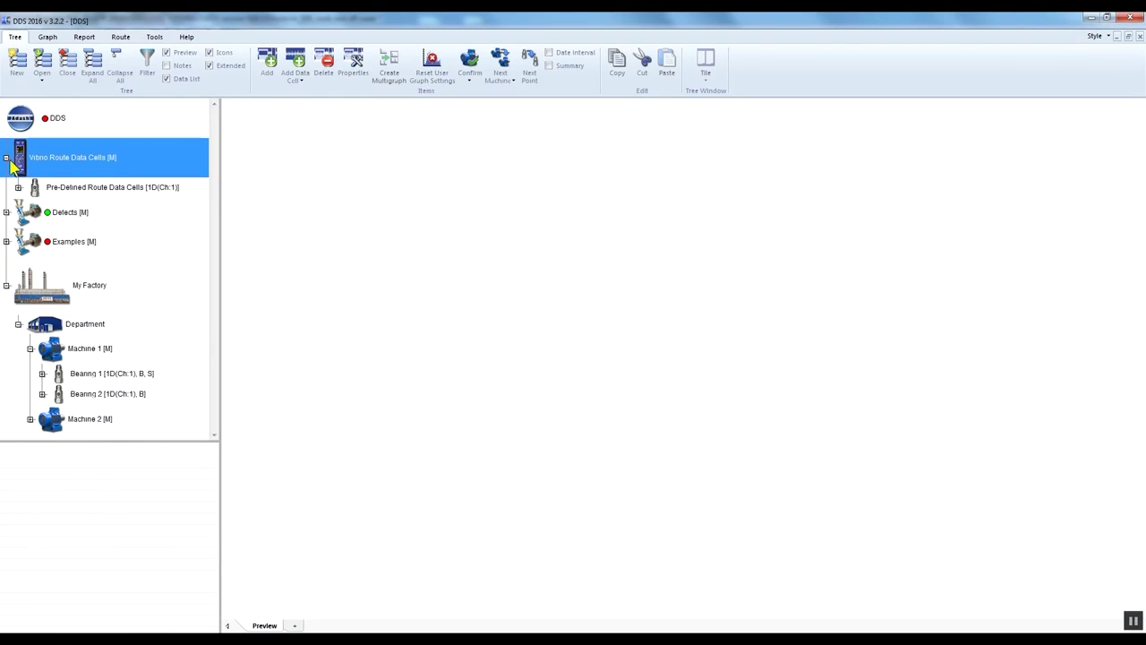
click(6, 158)
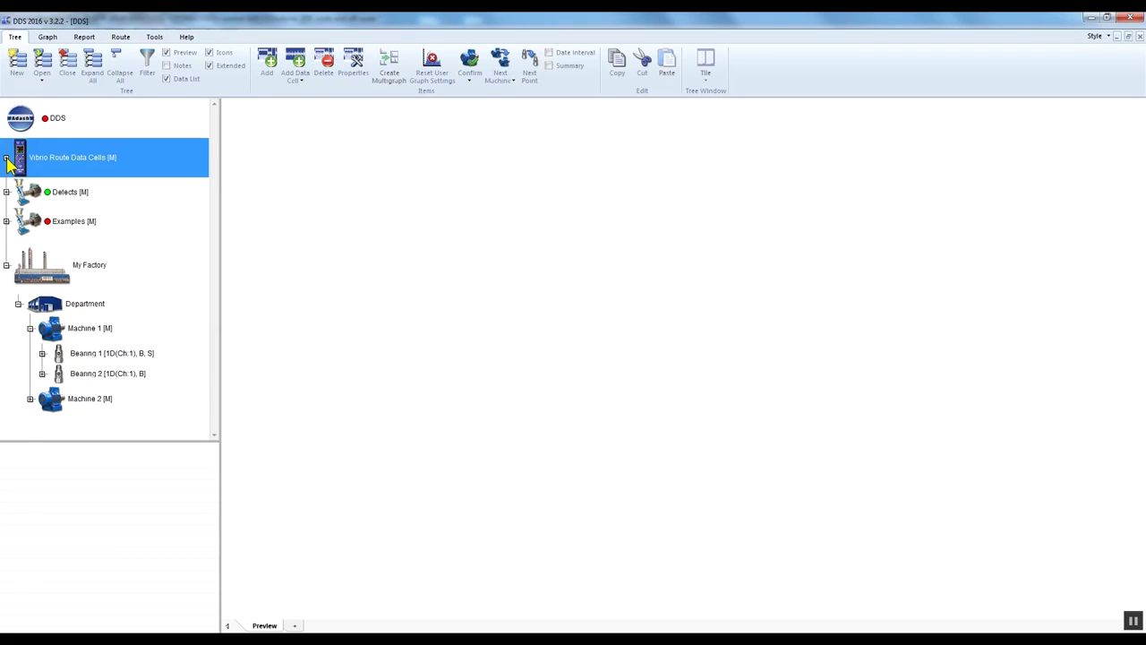
click(123, 37)
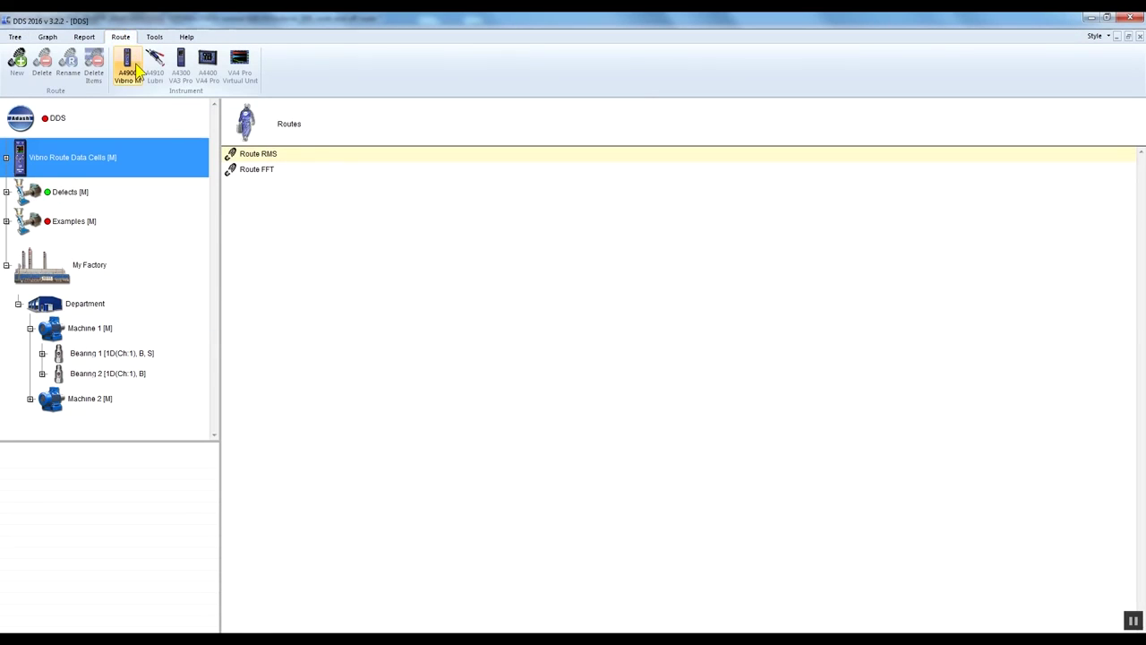
click(128, 68)
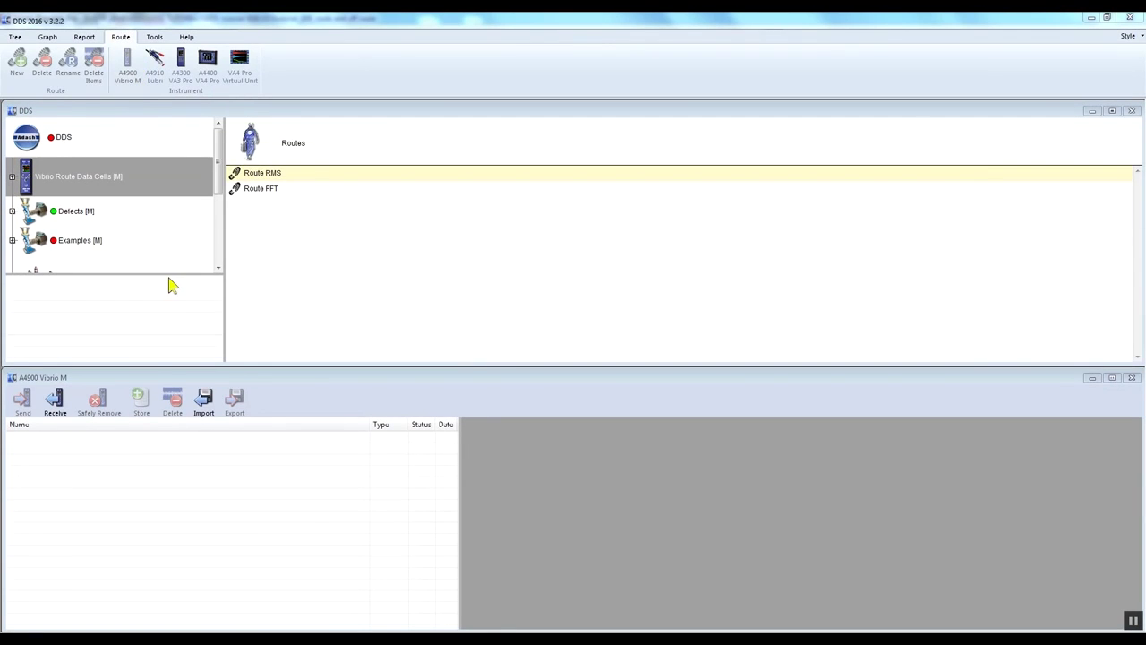
Receive the Vibrio M data and select Point_1 under the new Analyzer entry.
click(62, 412)
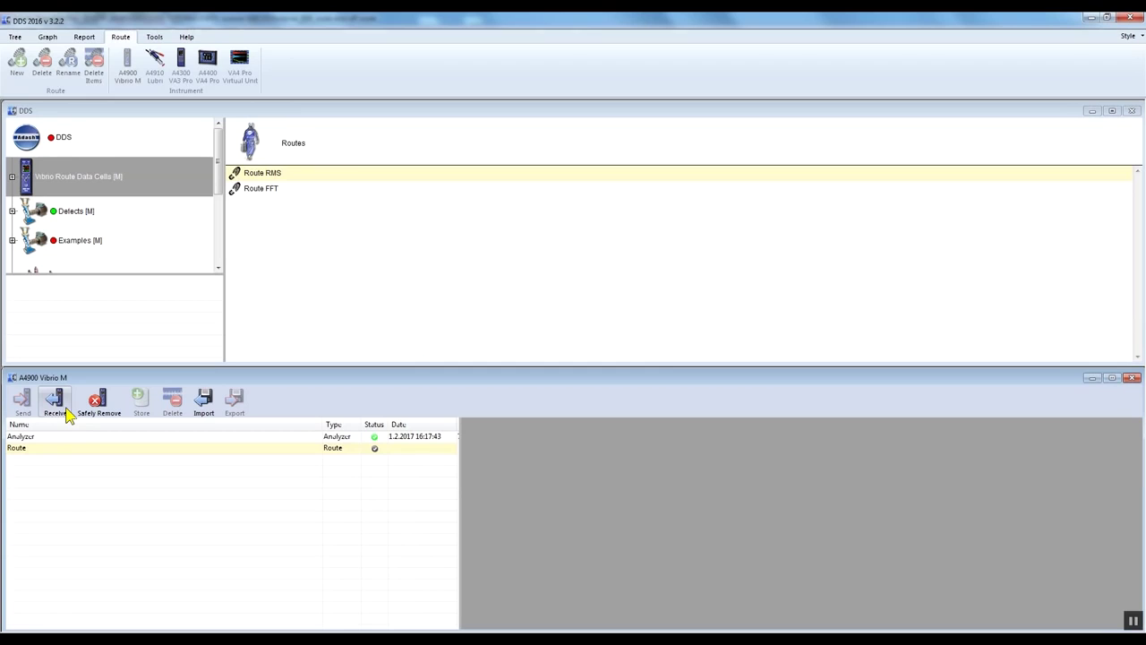
click(38, 438)
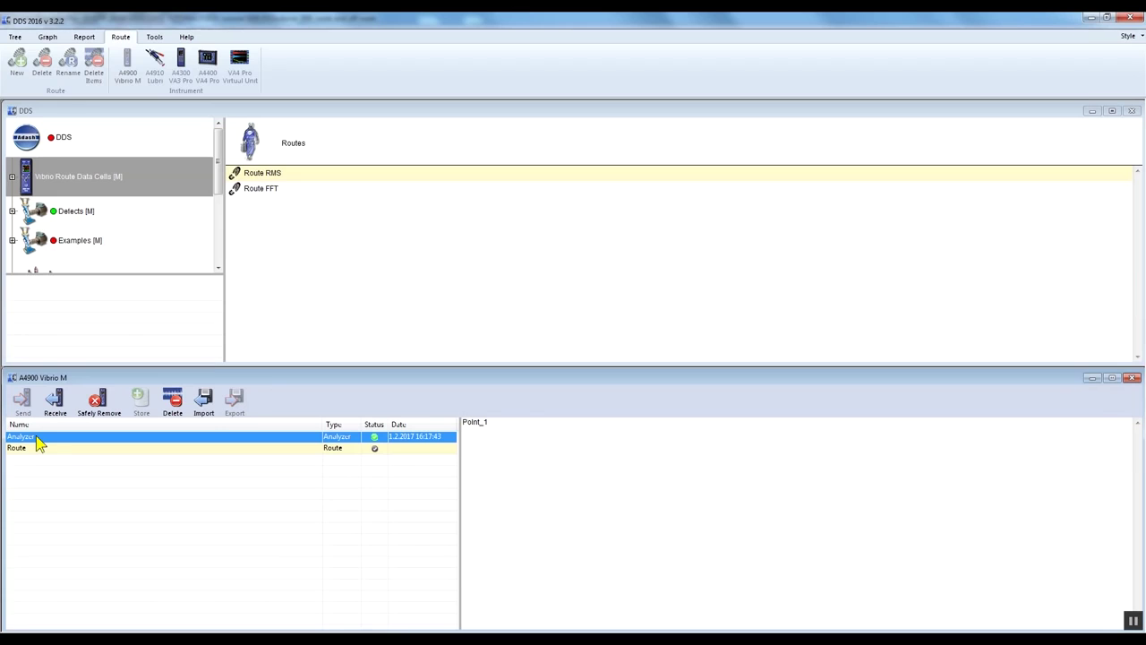
click(493, 426)
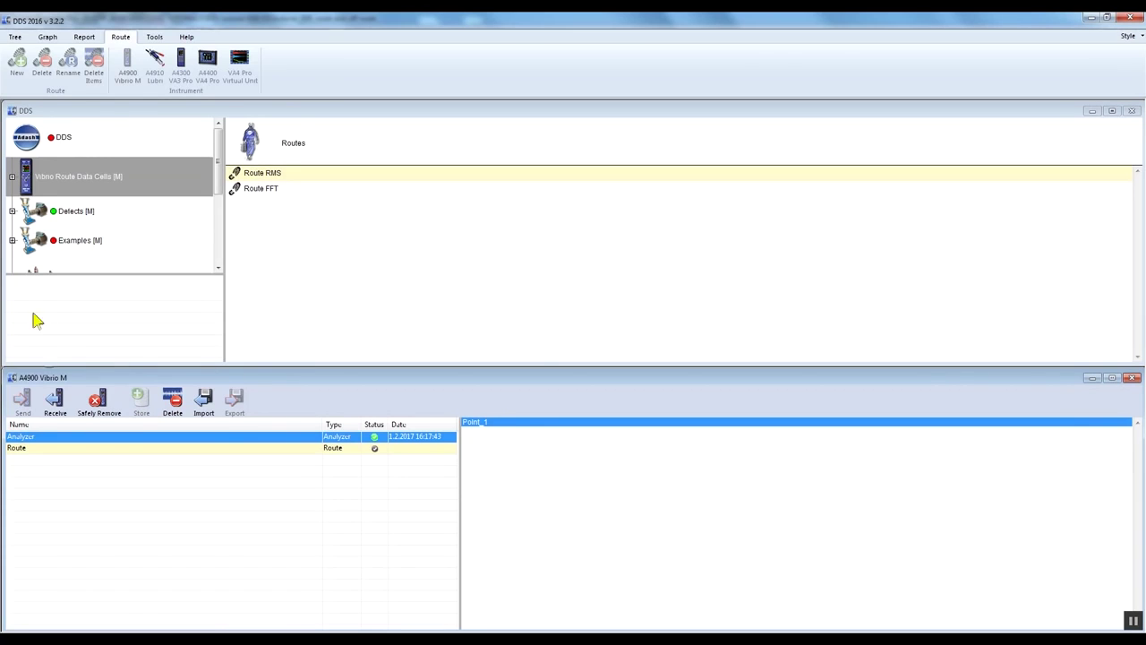
Pair Point_1 with Bearing 1 of Machine 1 and graph its readings (1500 RPM, mm/s, g values).
drag(75, 273, 74, 328)
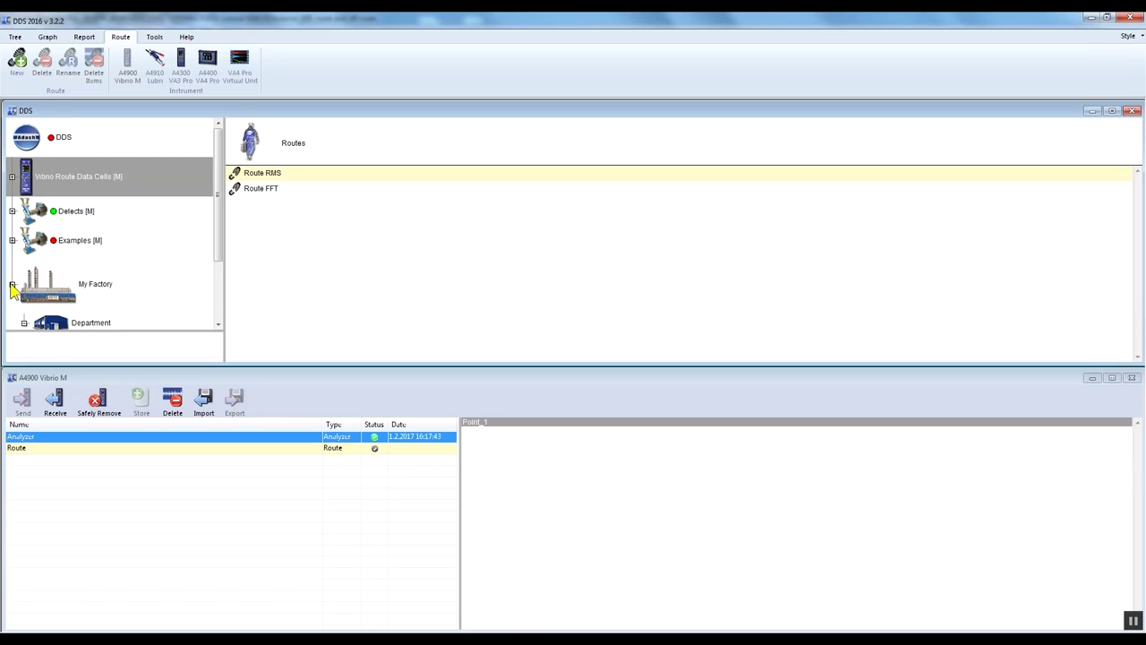
double_click(89, 321)
scroll(90, 318, up, 1)
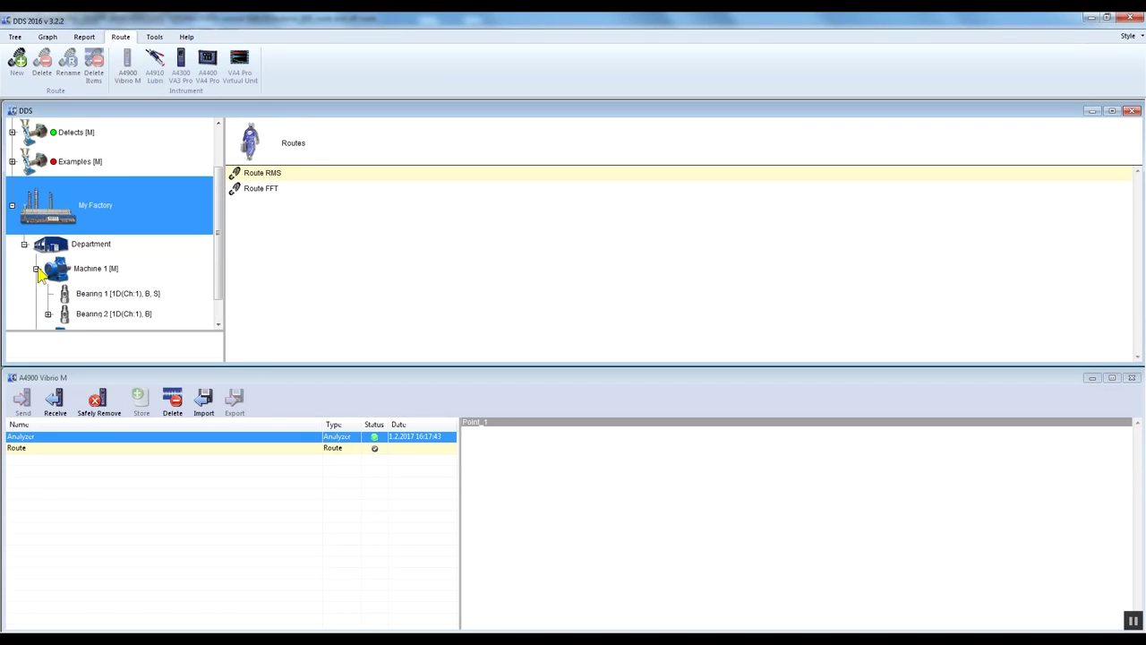
click(97, 296)
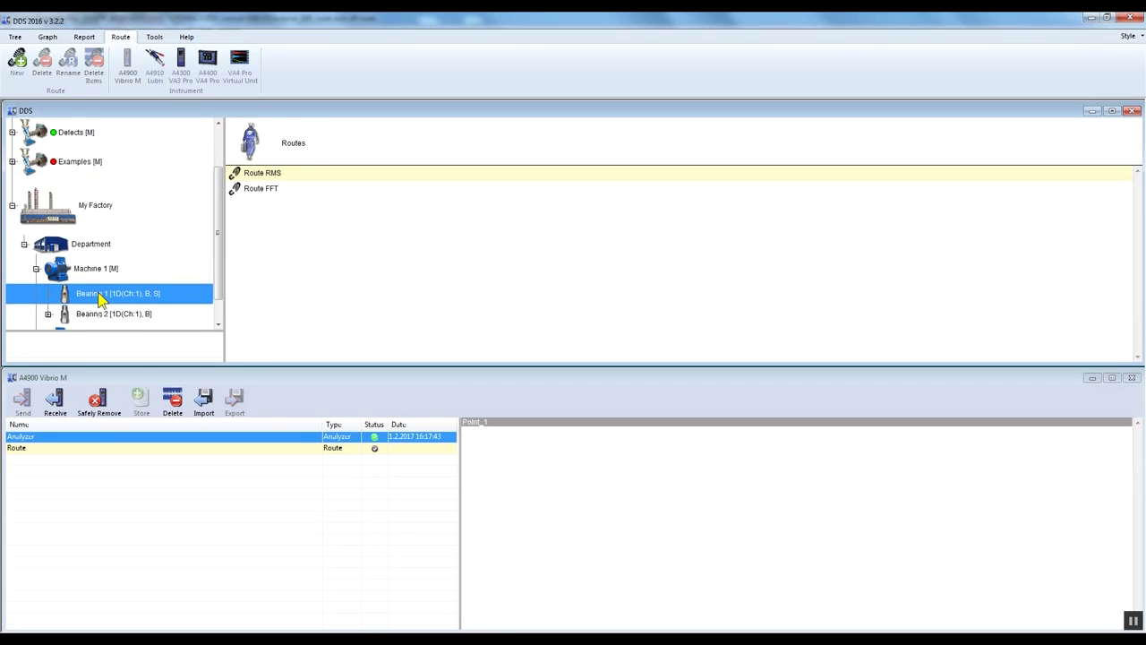
click(538, 431)
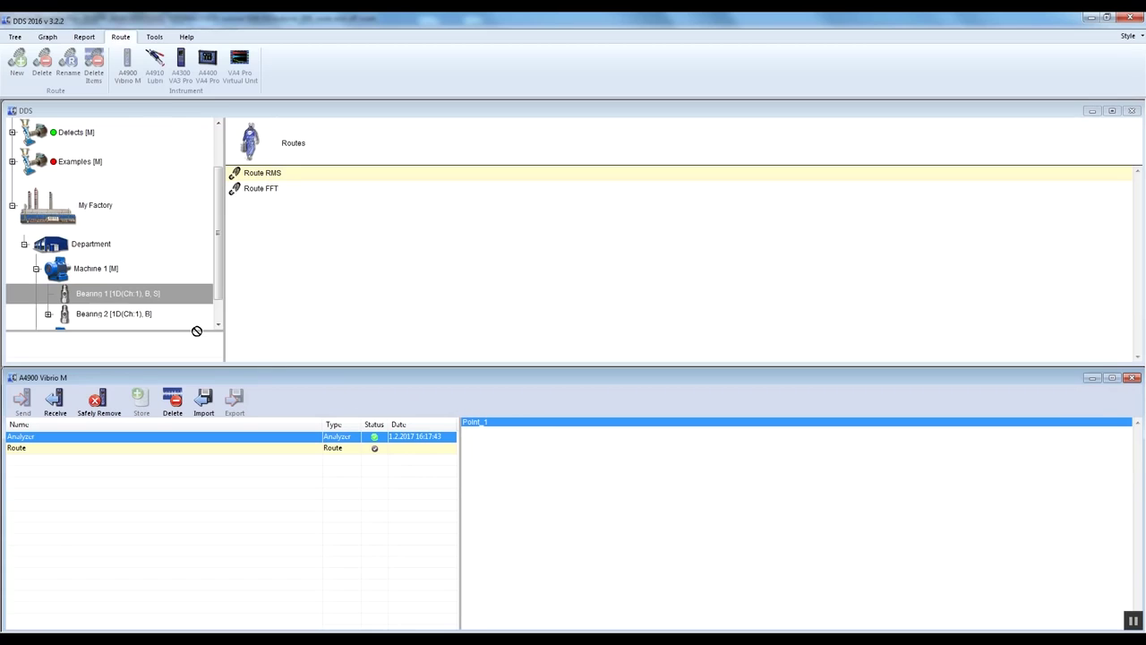
double_click(101, 294)
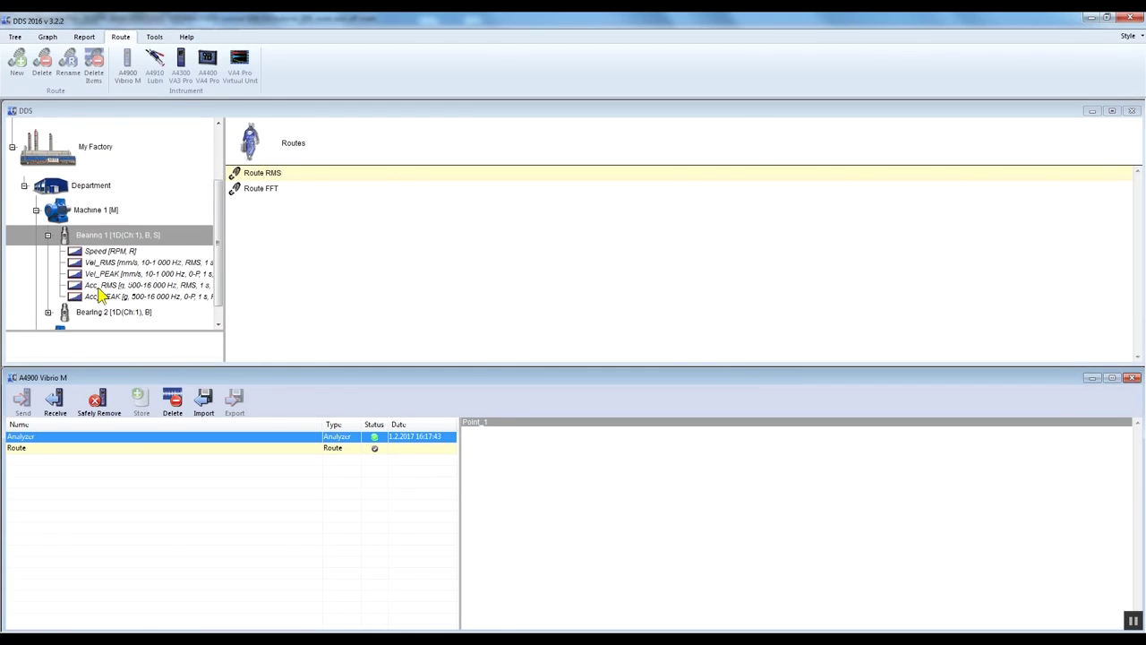
click(49, 37)
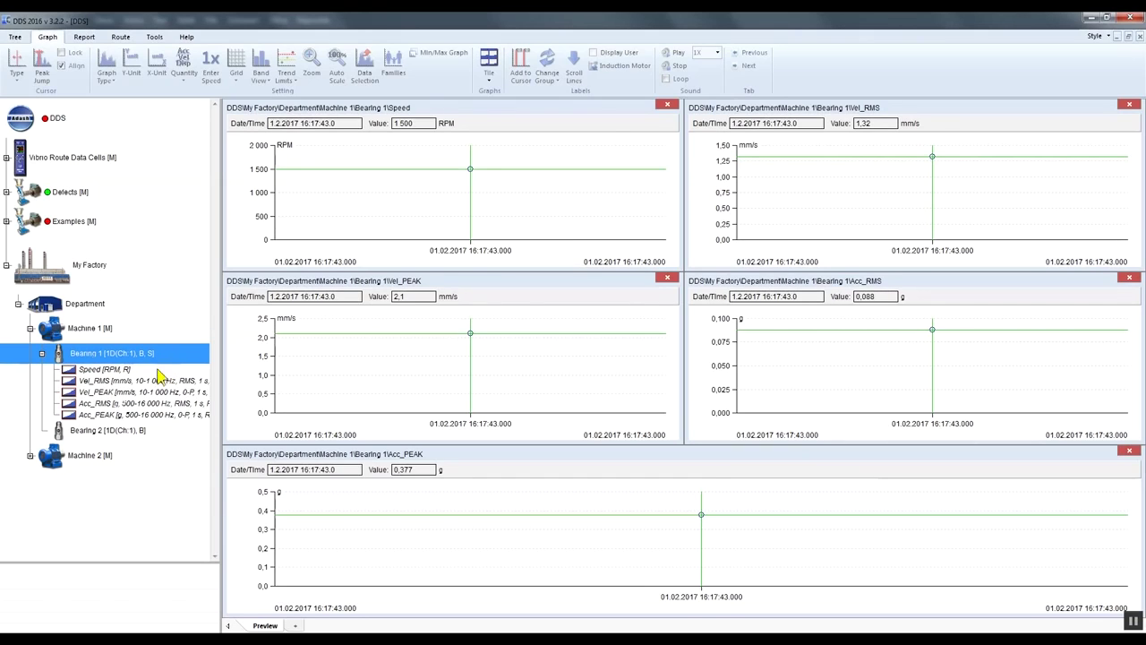
click(133, 374)
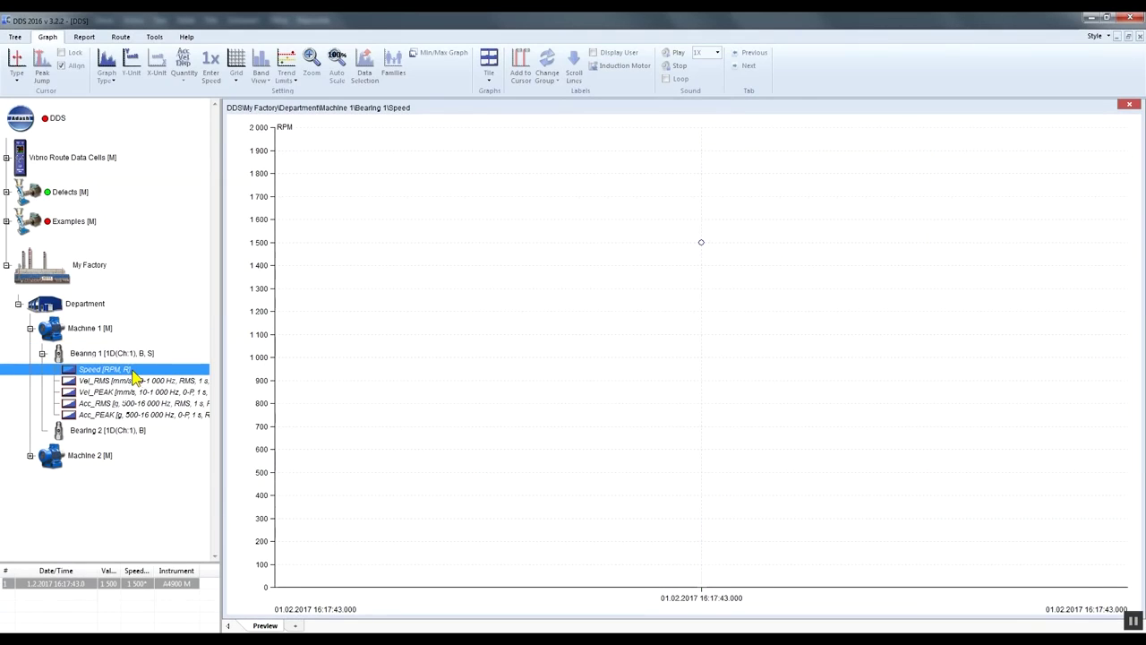
click(163, 383)
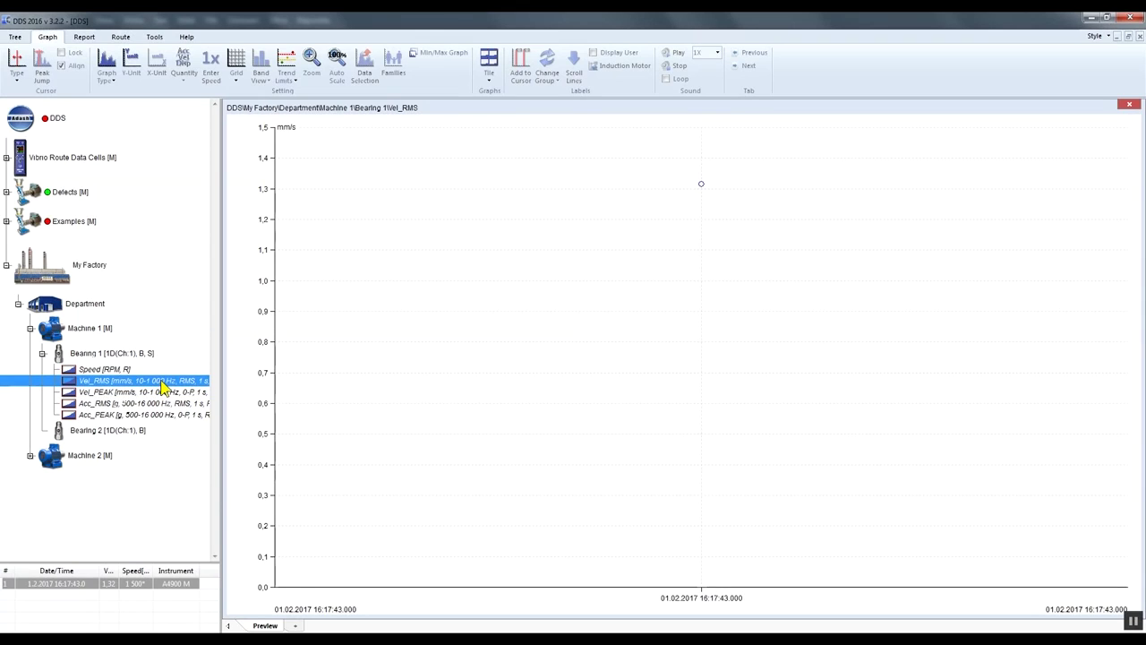
click(165, 396)
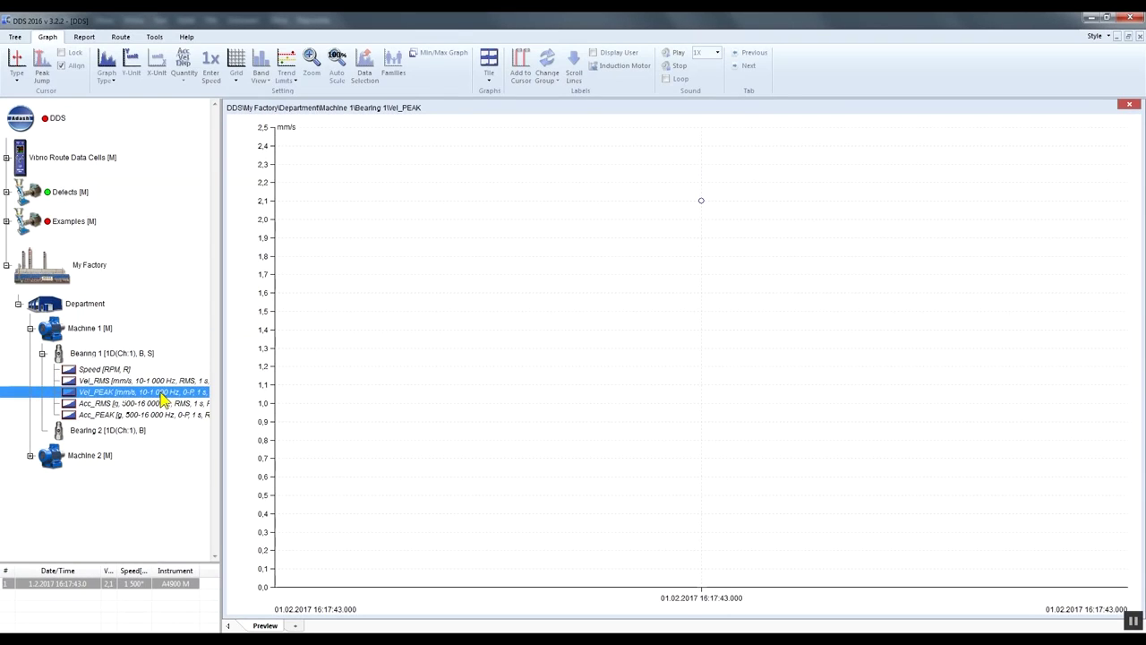
click(175, 406)
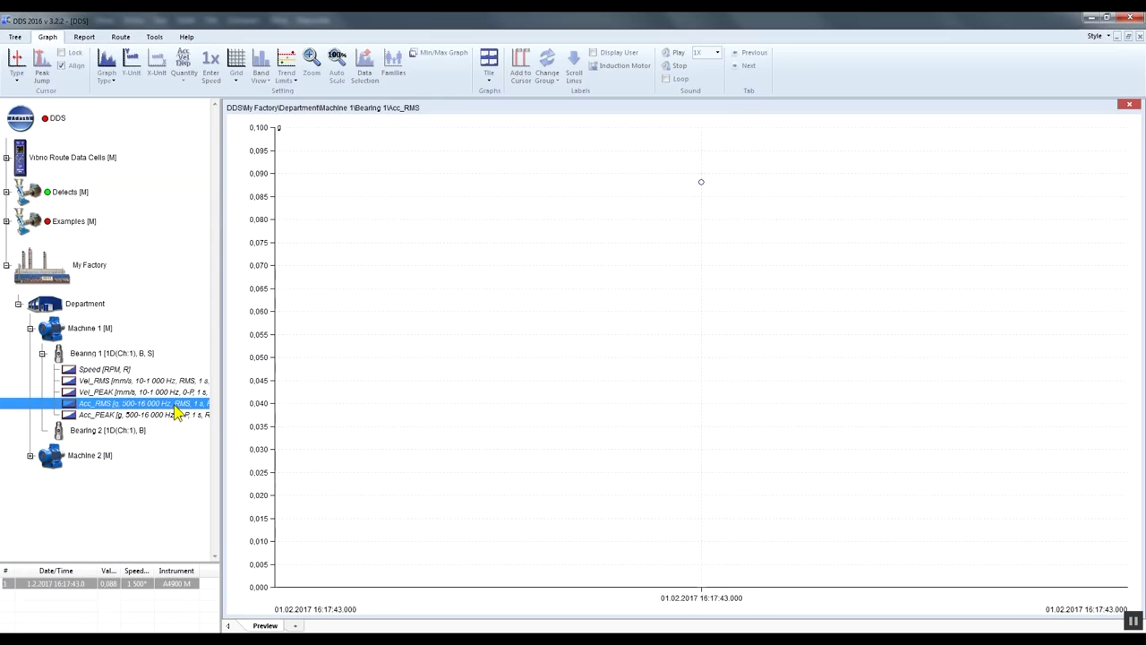
click(173, 416)
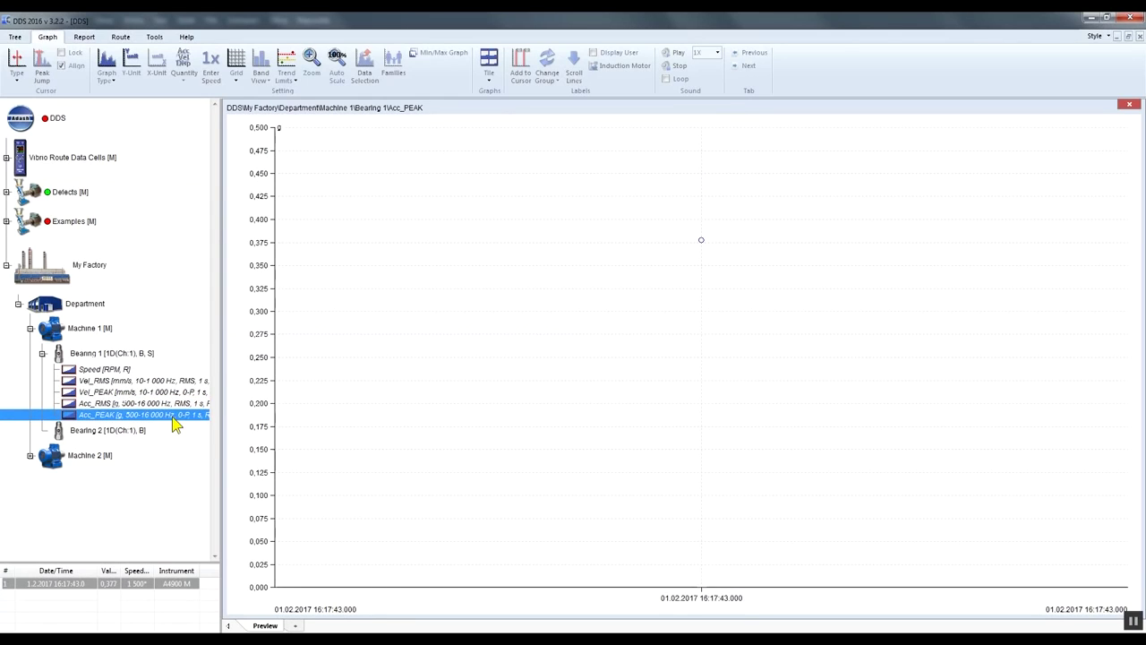
click(102, 354)
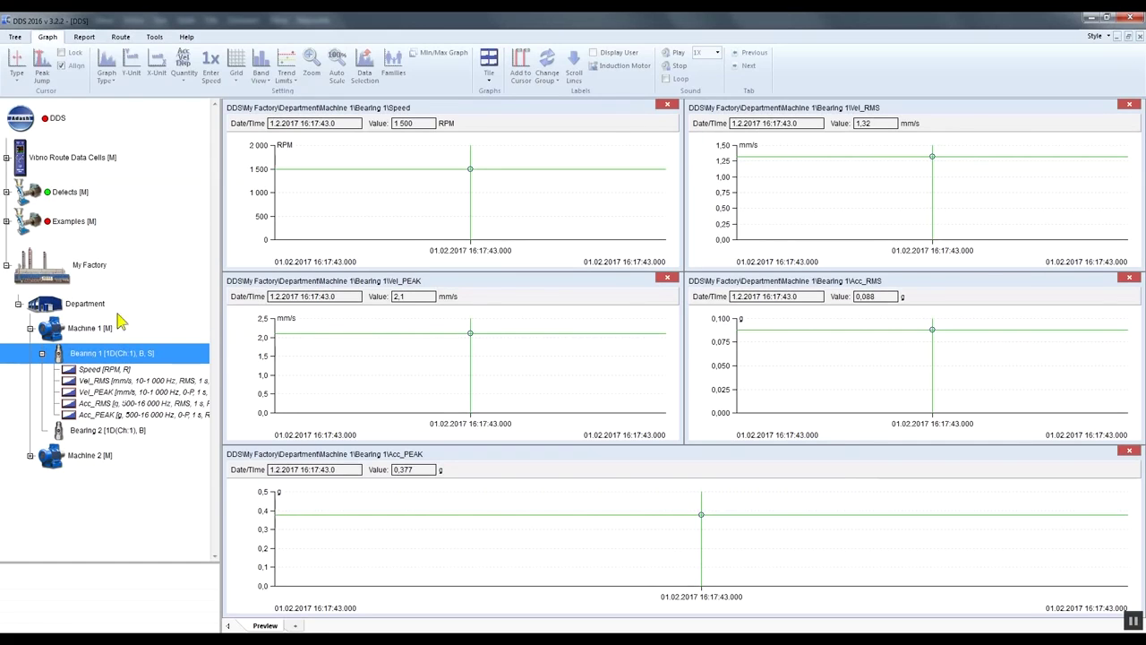
Expand Point_1 and drag its Vel_RMS measurement onto Bearing 2 of Machine 1.
click(120, 40)
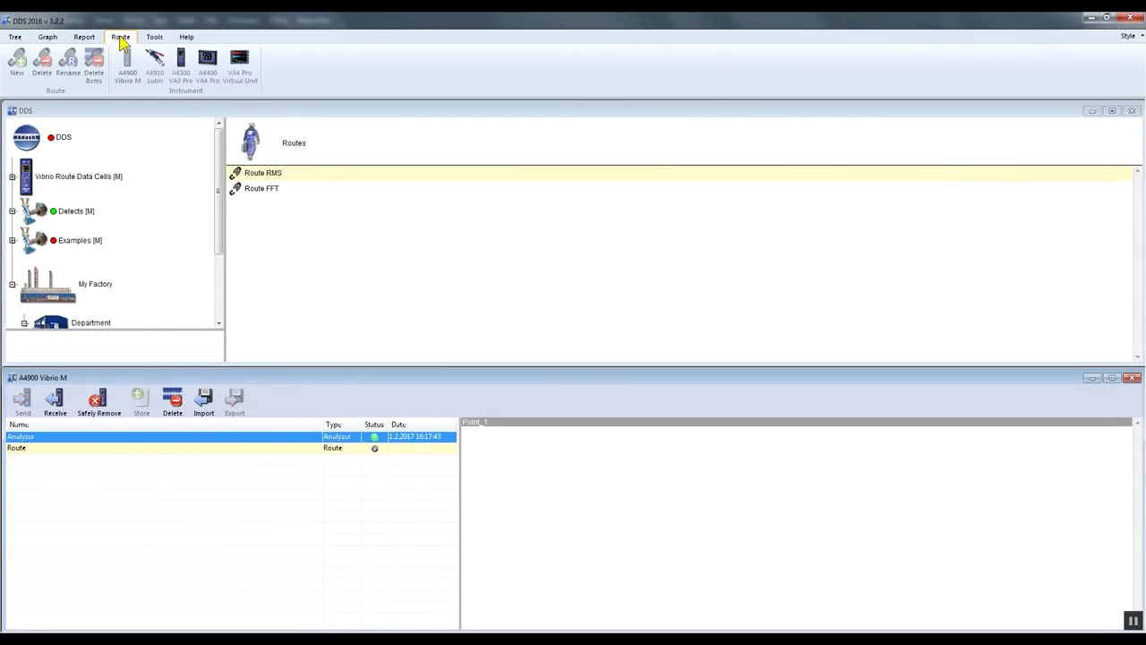
click(512, 425)
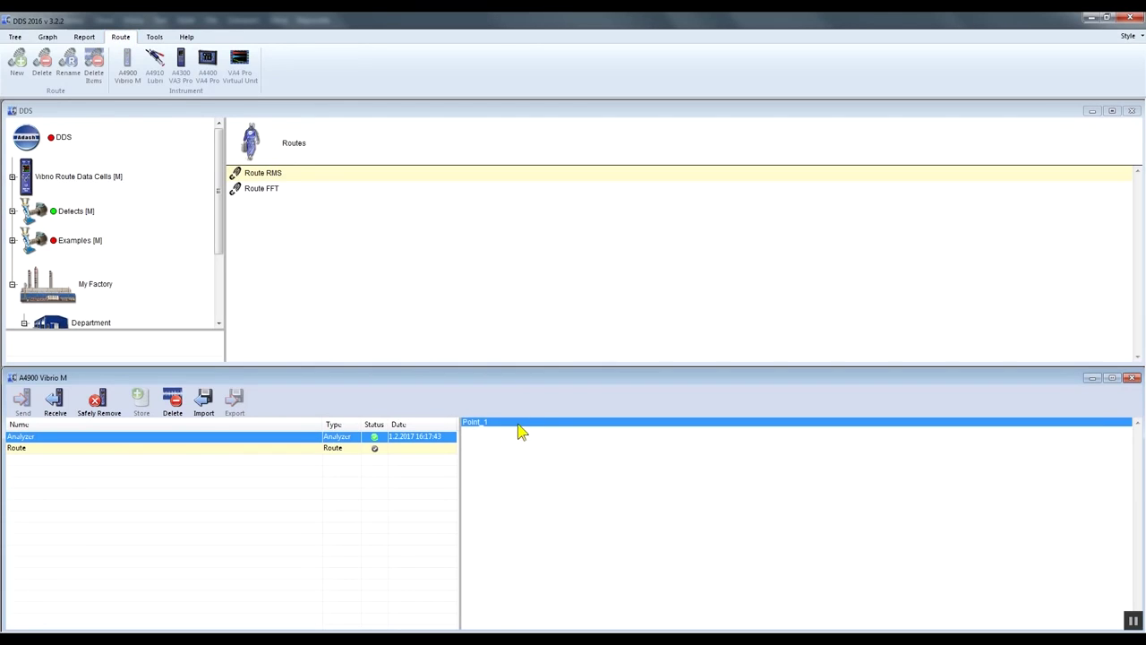
double_click(518, 424)
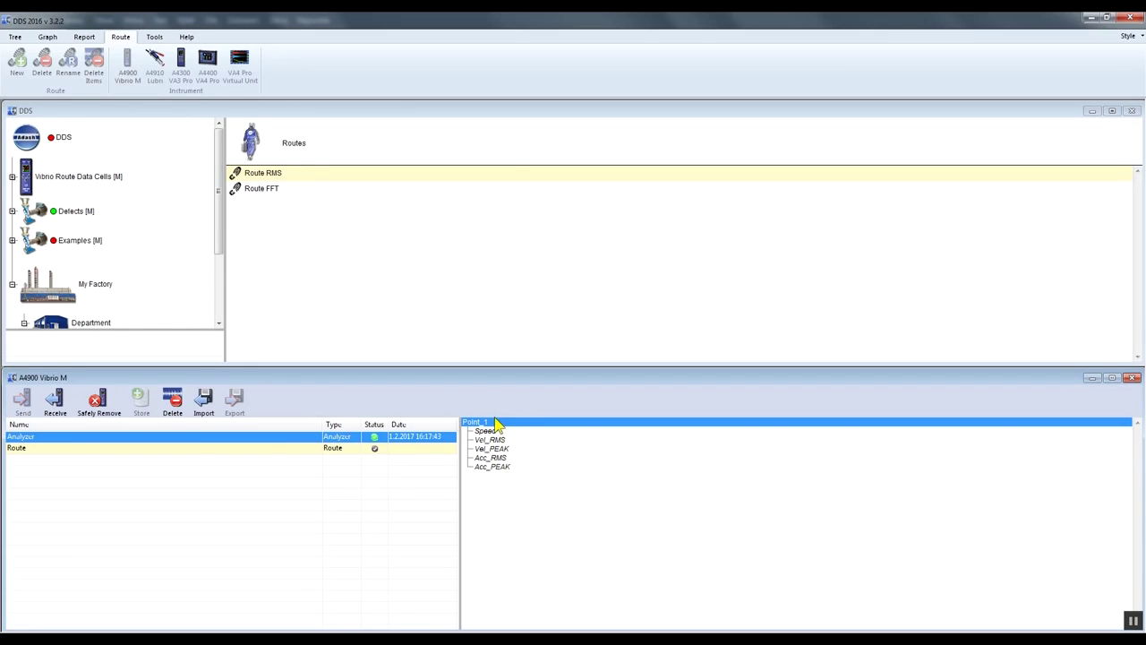
drag(220, 236, 220, 284)
click(48, 235)
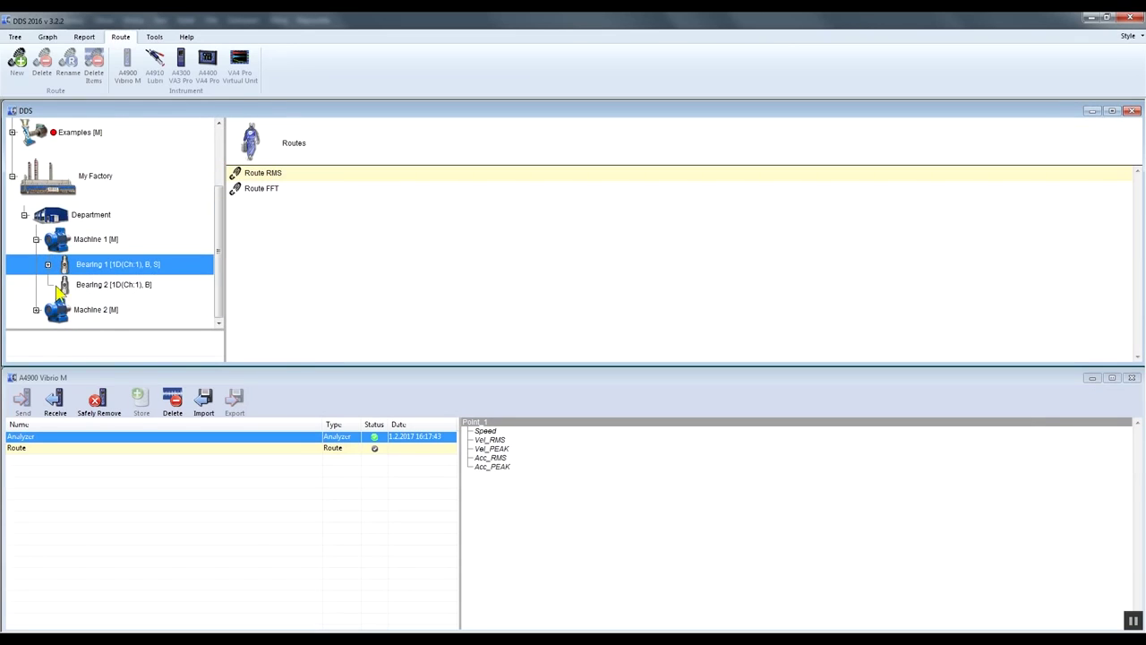
click(82, 289)
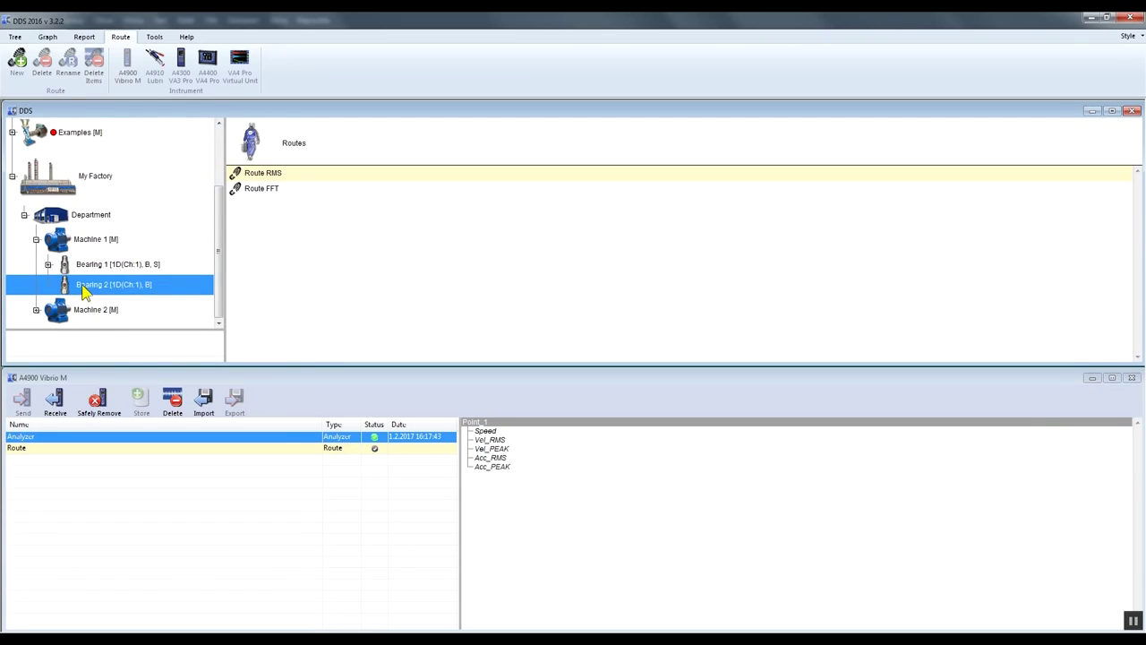
click(498, 440)
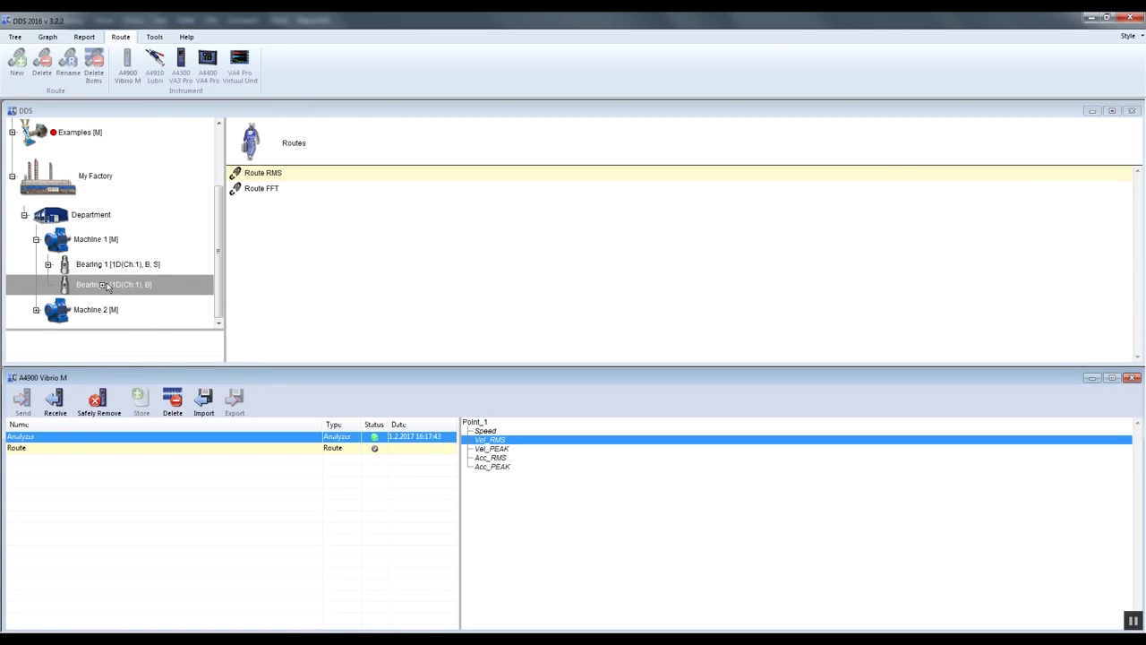
drag(106, 285, 107, 287)
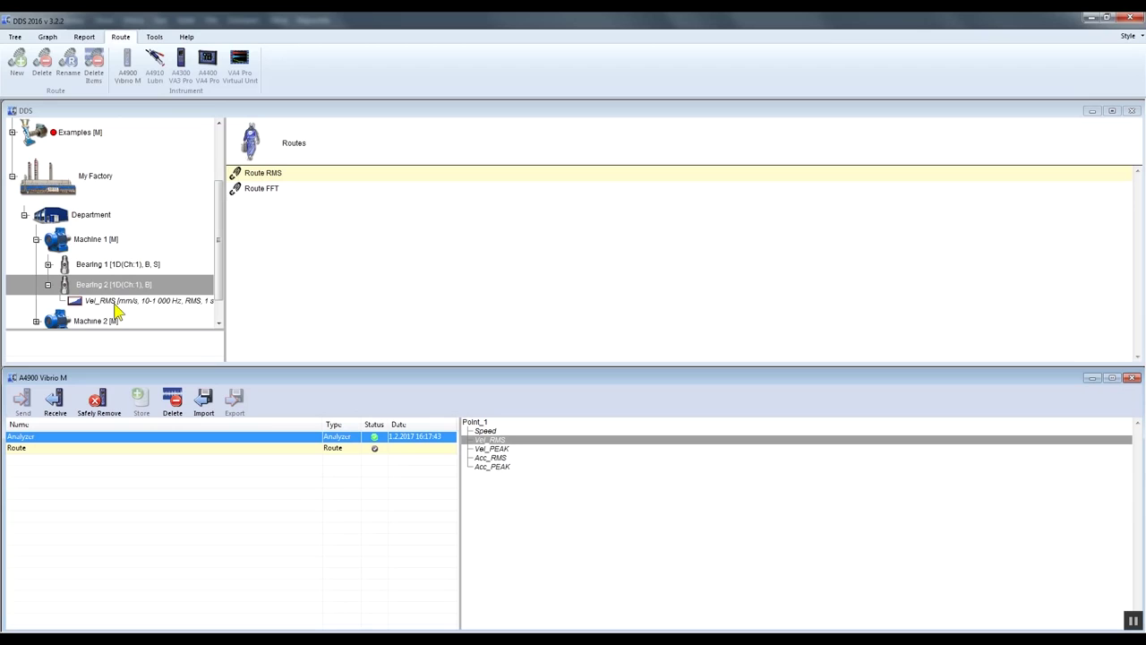
Collapse Machine 1, expand Machine 2's Bearing 2, and drop Point_1's Vel_RMS onto its Vel_RMS cell.
click(48, 284)
click(36, 239)
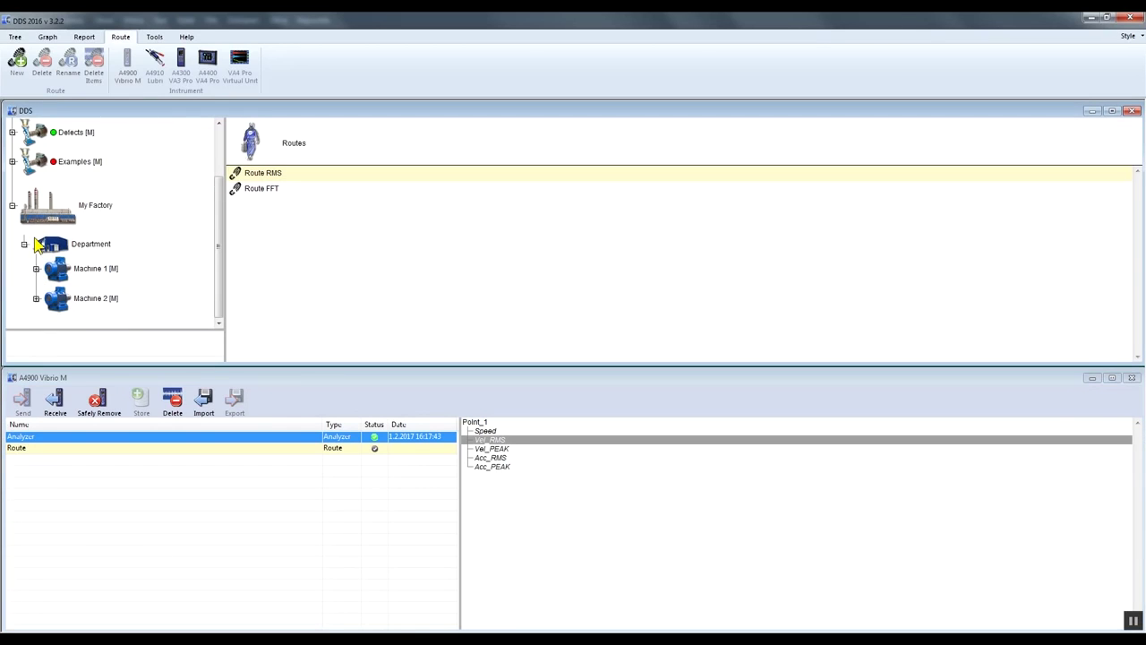
click(36, 301)
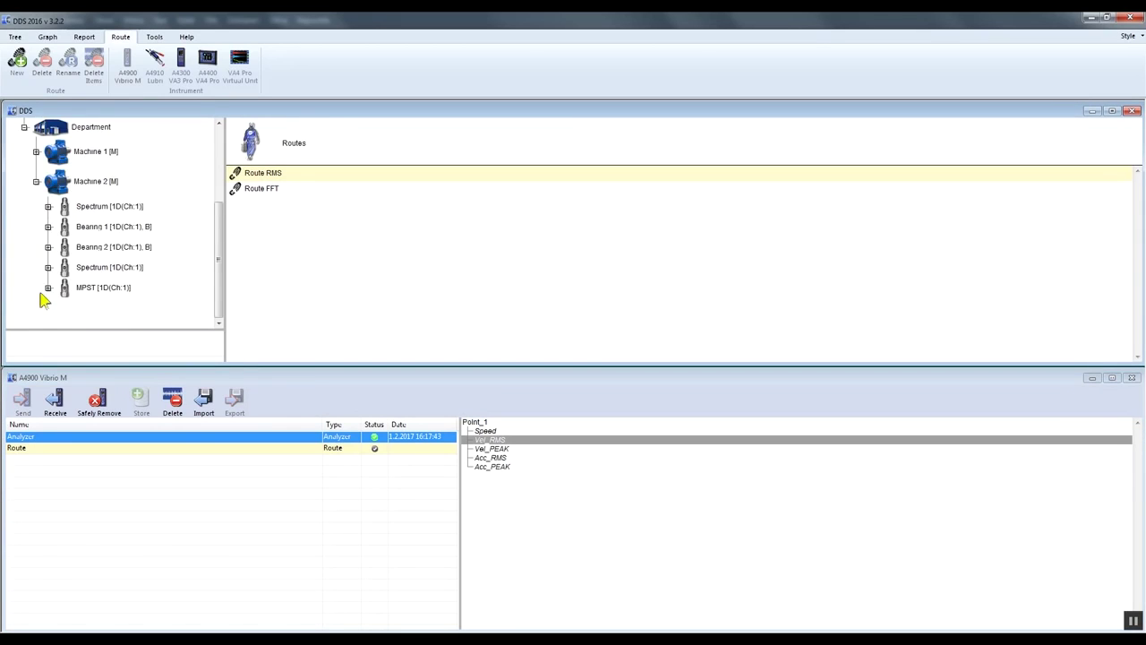
click(48, 246)
click(504, 440)
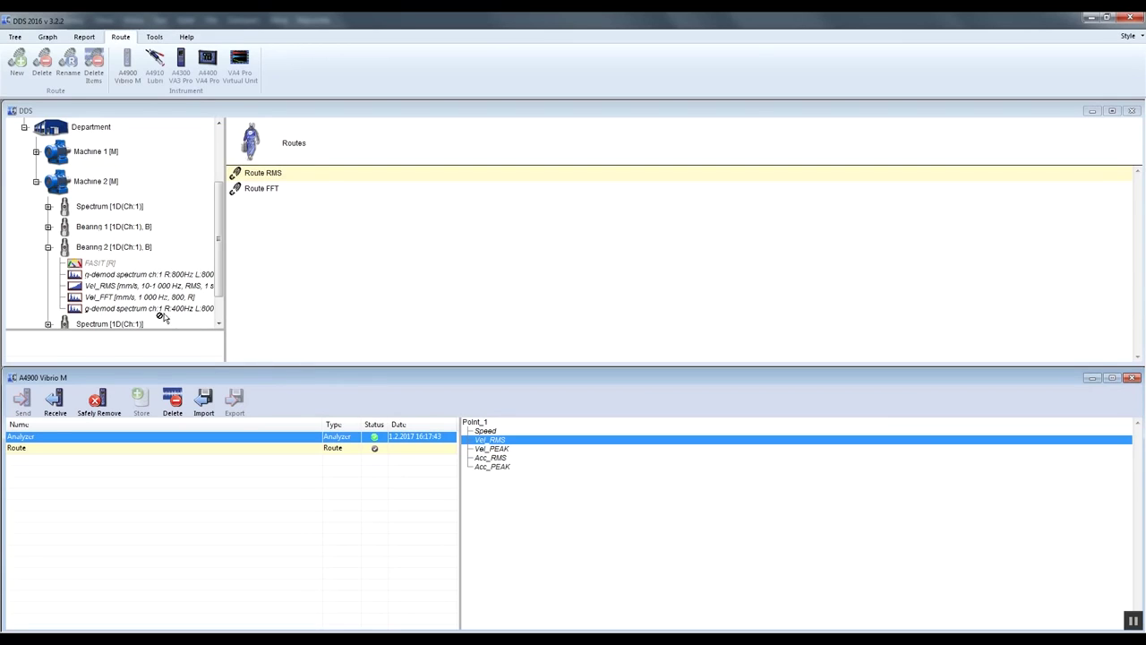
drag(161, 313, 134, 283)
Graph Machine 2 Bearing 2's Vel_RMS trend, ending with the 1.32 mm/s reading of 1.2.2017.
drag(132, 287, 132, 287)
click(47, 37)
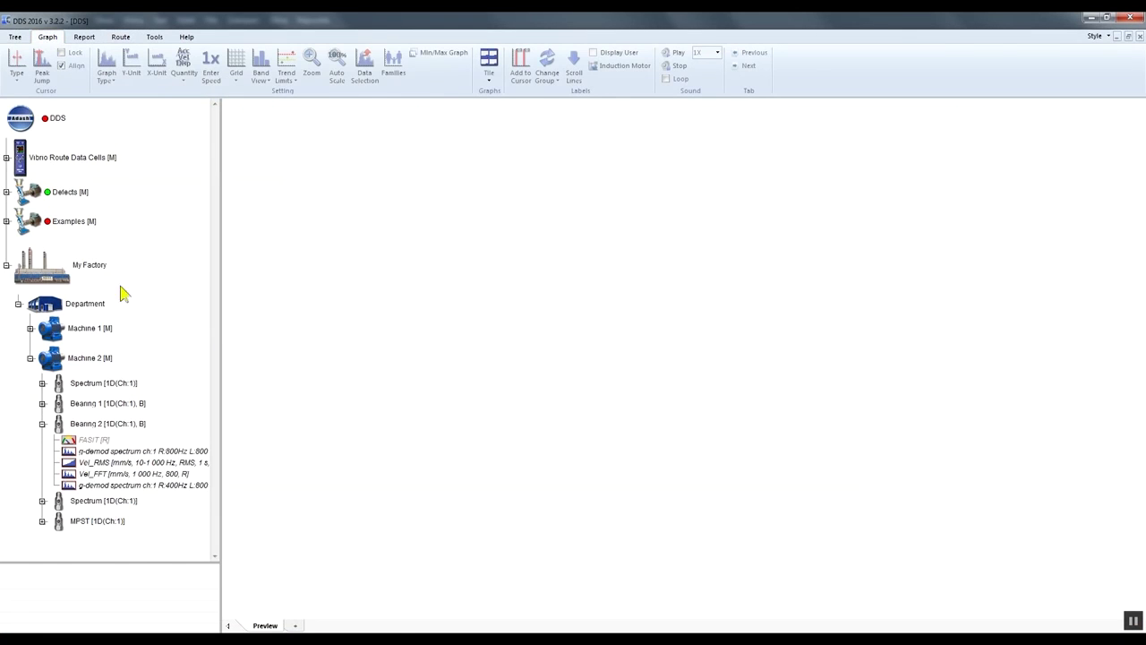
click(93, 463)
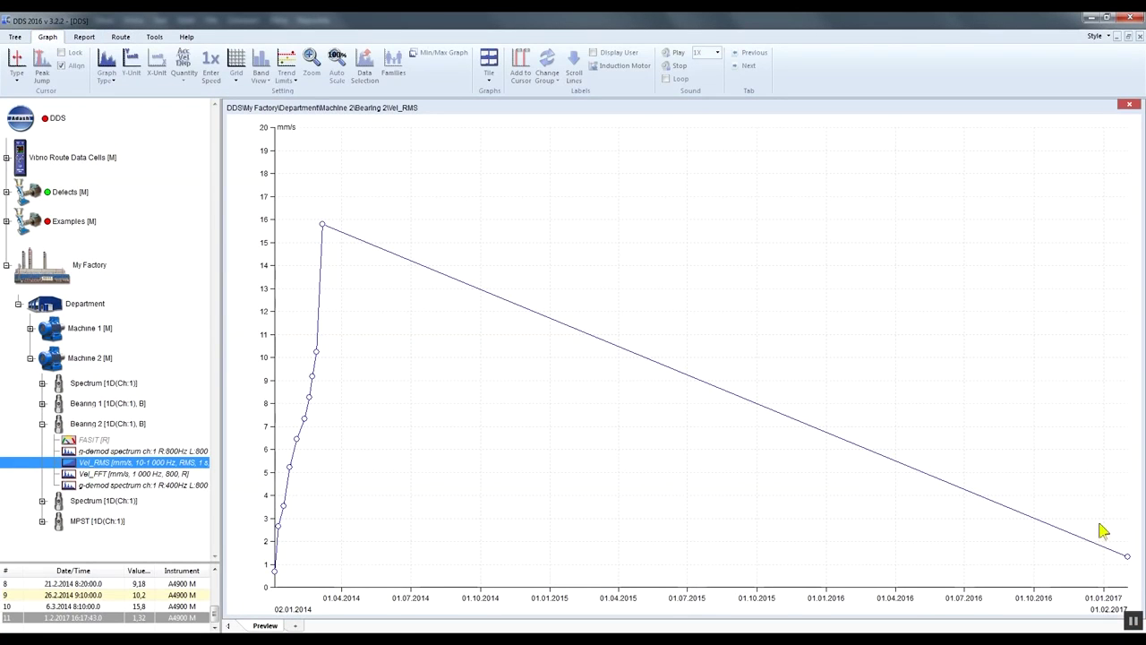